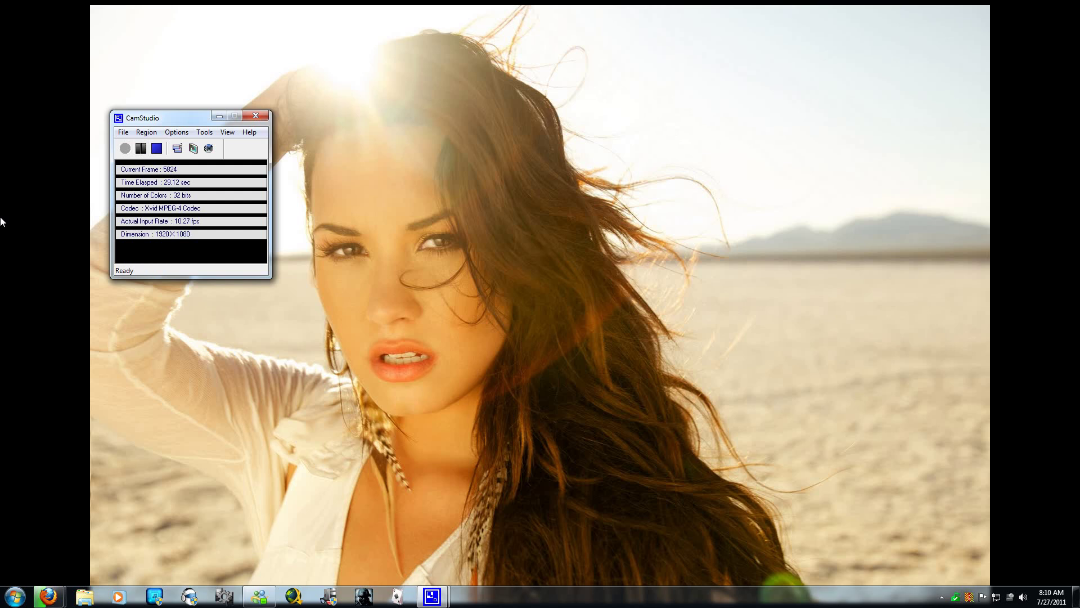
Open Computer and unmount the Windows 7 image from the virtual BD-ROM drive (G:).
click(14, 597)
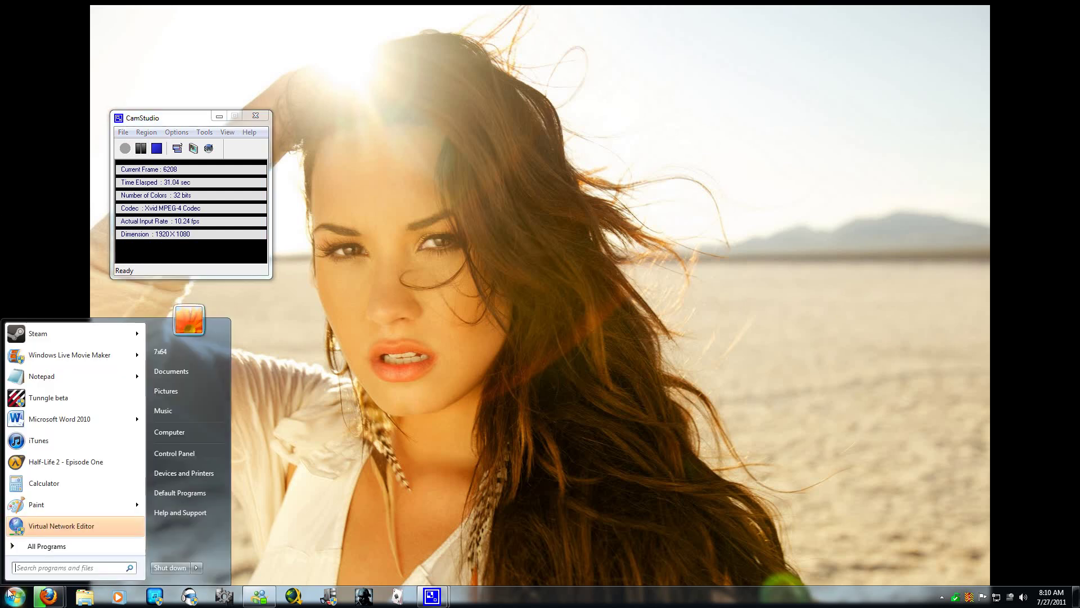
click(174, 435)
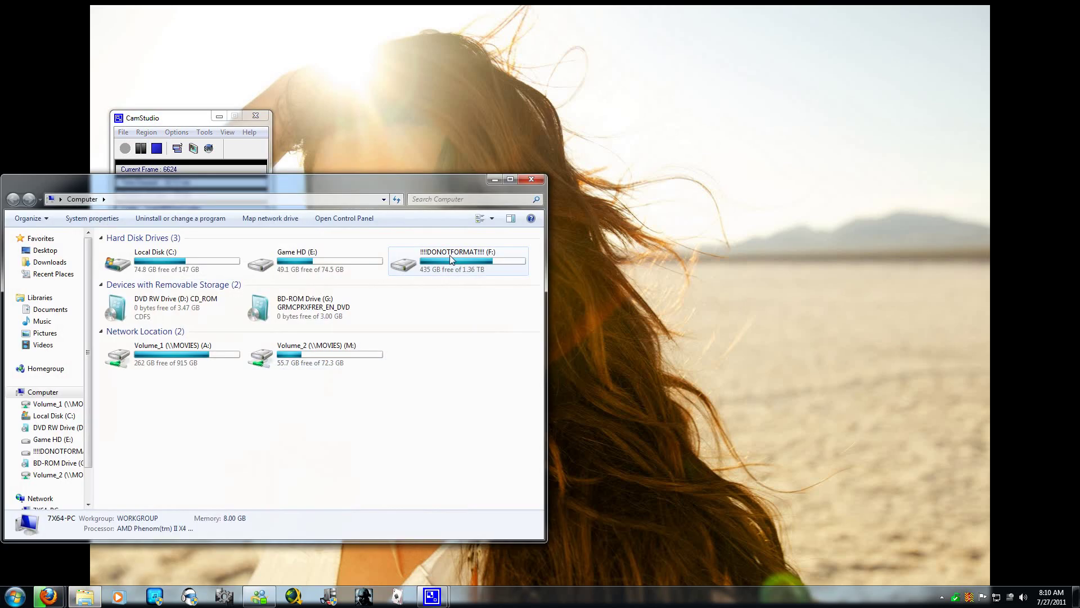
right_click(328, 302)
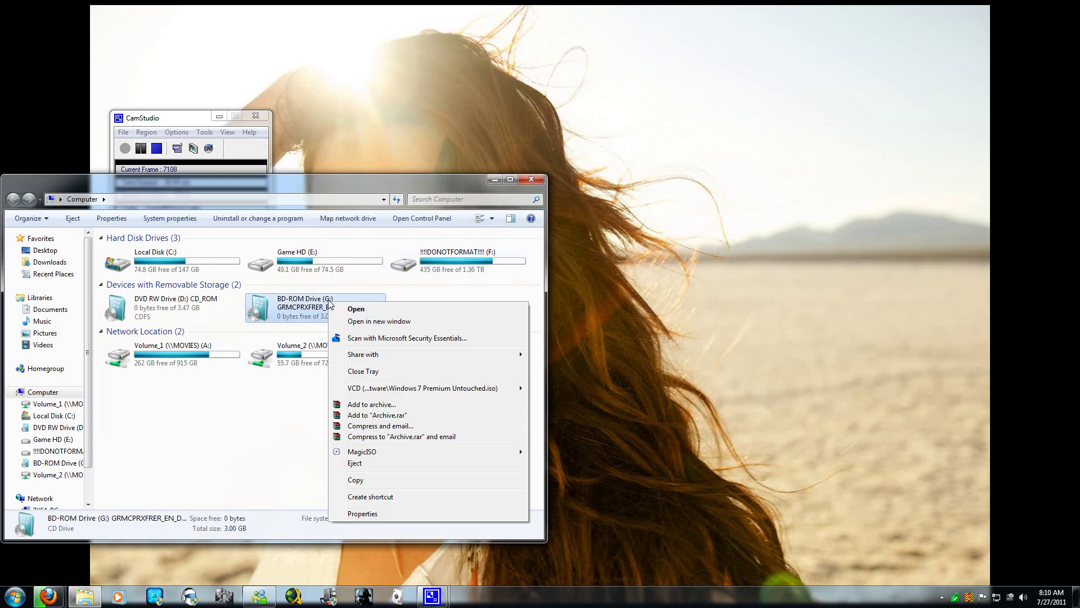
mouse_move(415, 388)
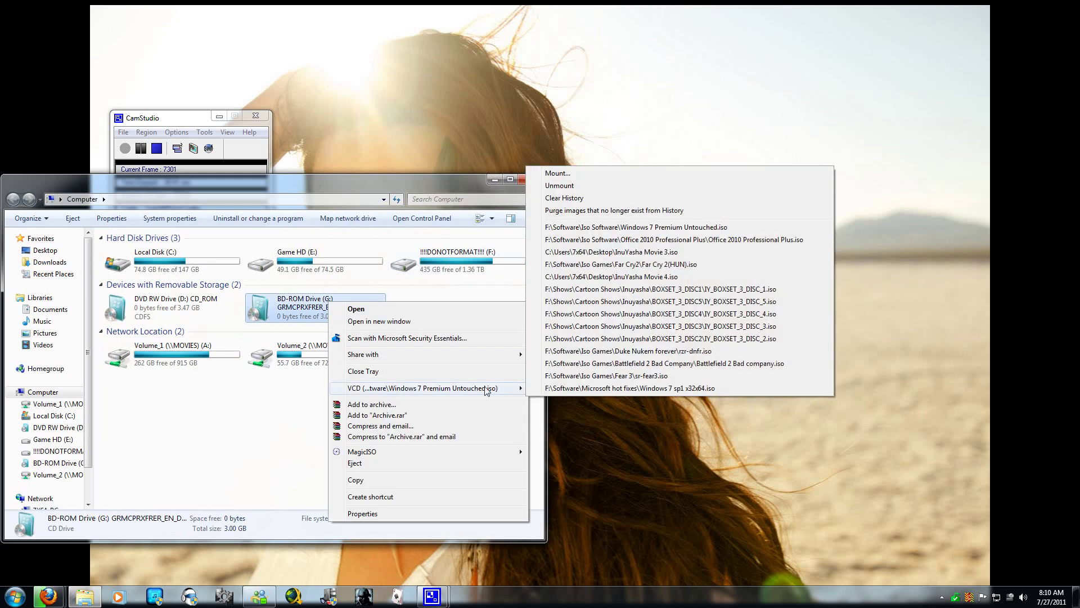
click(570, 194)
Open the Far Cry2 folder under Software, Iso Games on the !!!!DONOTFORMAT!!!! (F:) drive.
click(443, 260)
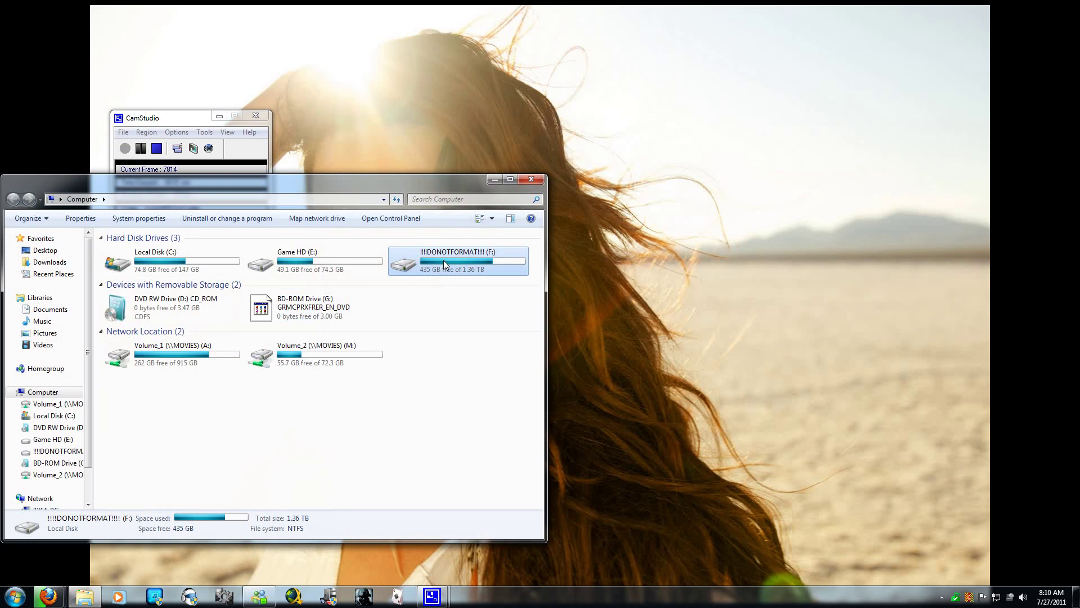
double_click(443, 260)
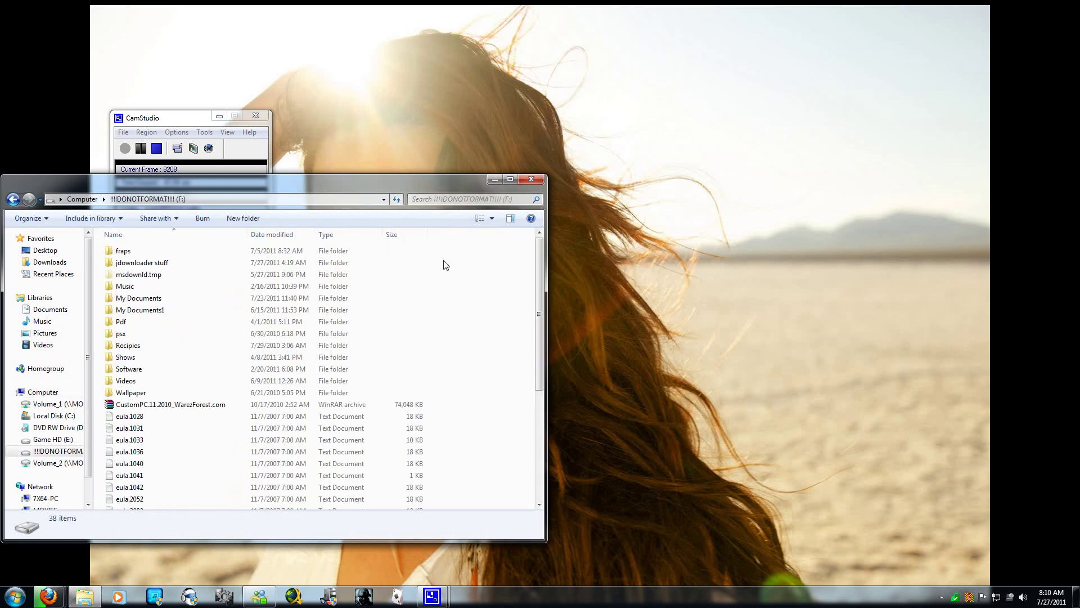
double_click(131, 370)
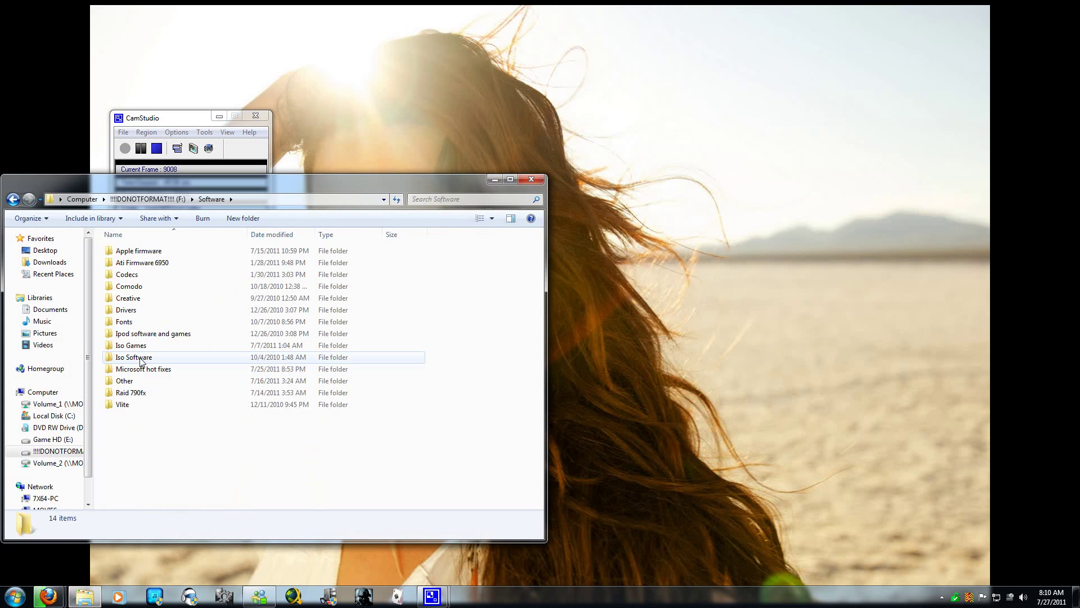
double_click(131, 346)
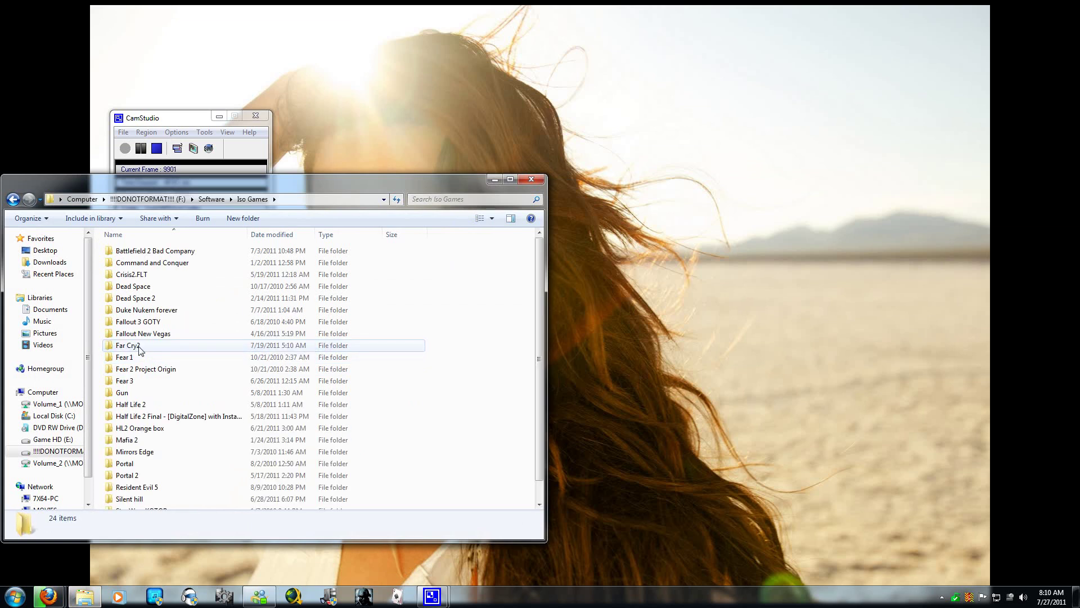
double_click(140, 349)
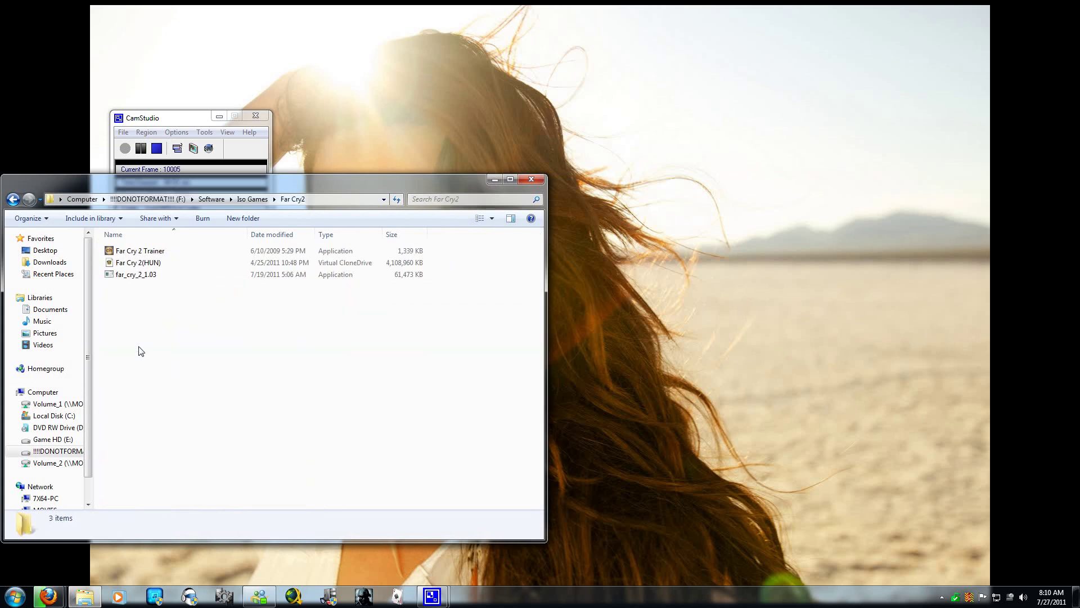
Mount the Far Cry 2(HUN) image in Virtual CloneDrive G: and close the folder window.
click(125, 267)
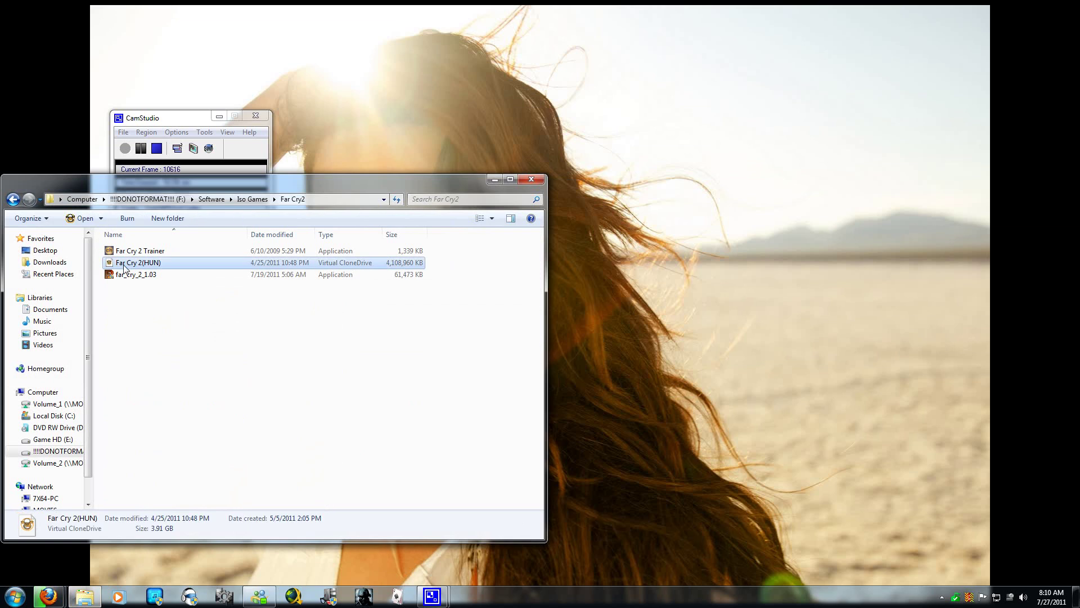
right_click(163, 252)
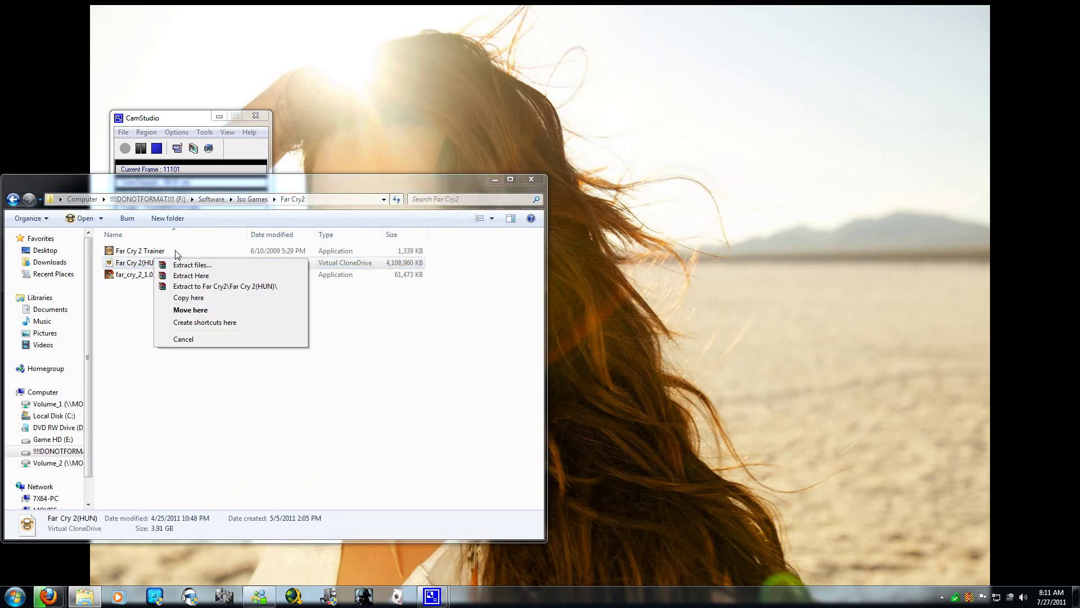
right_click(134, 263)
mouse_move(194, 295)
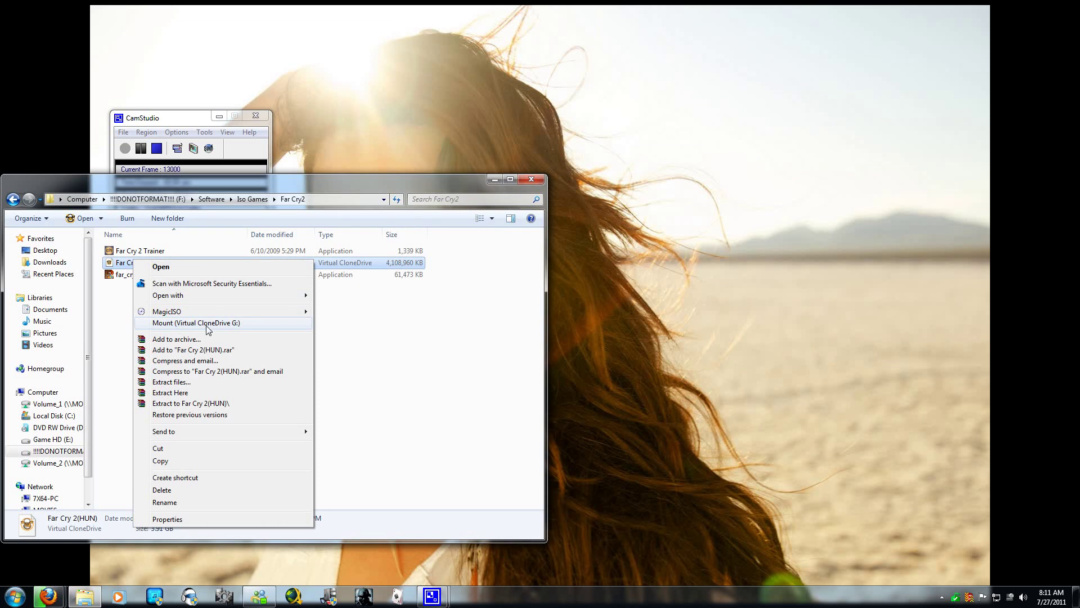
click(207, 323)
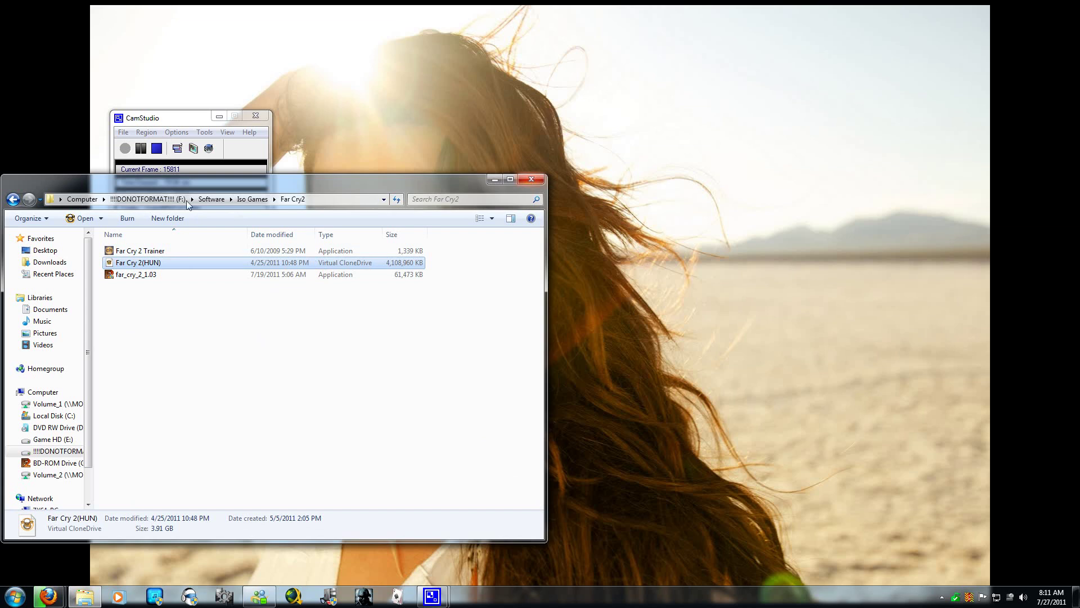
click(533, 179)
Open Computer again and view the contents of the mounted FARCRY2 disc in drive G:.
click(15, 595)
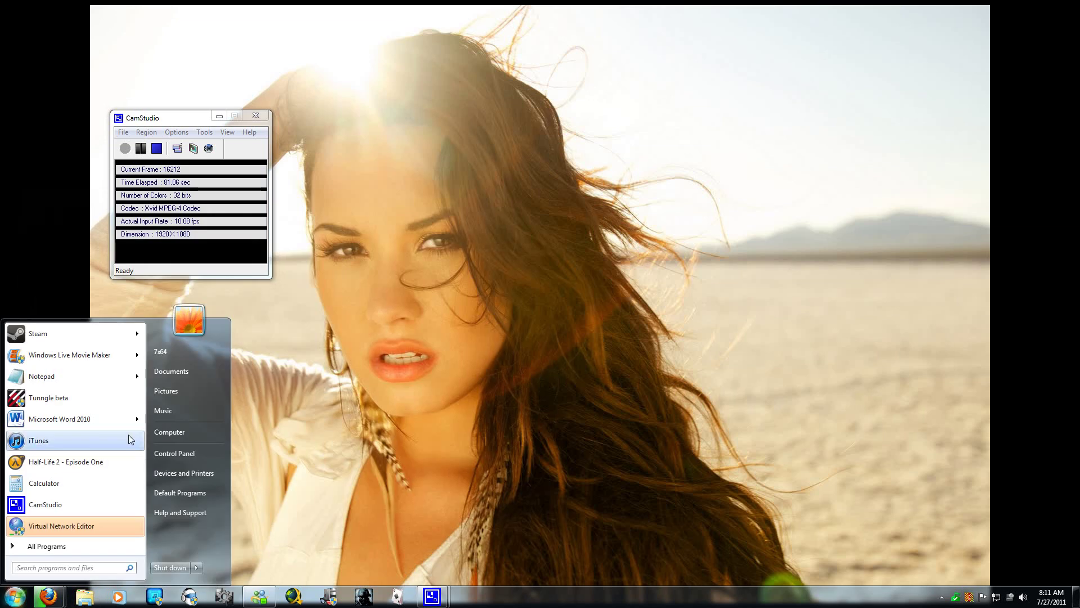
click(159, 433)
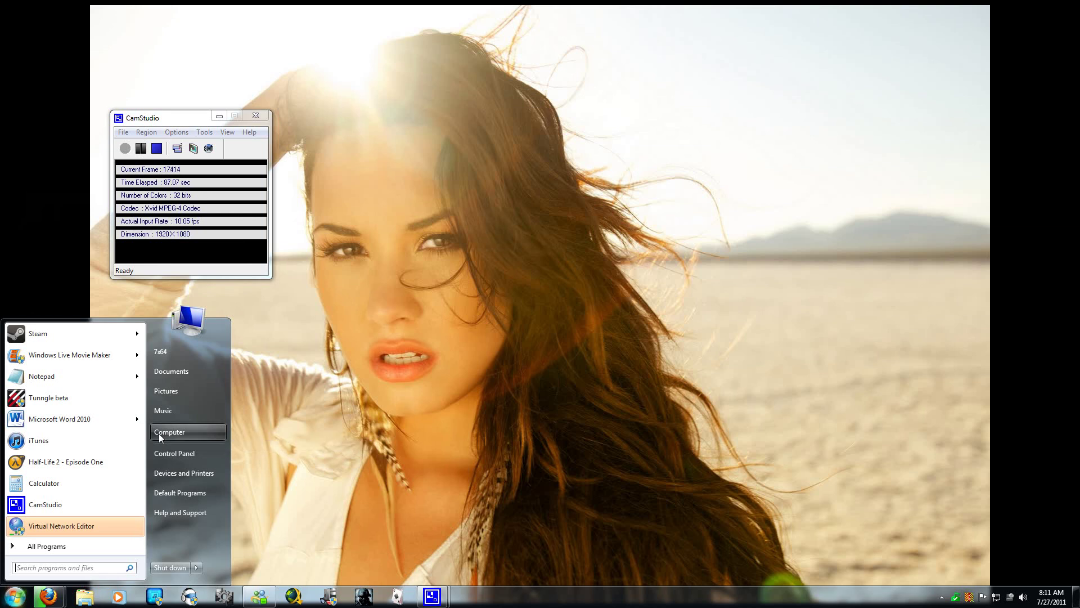
click(303, 311)
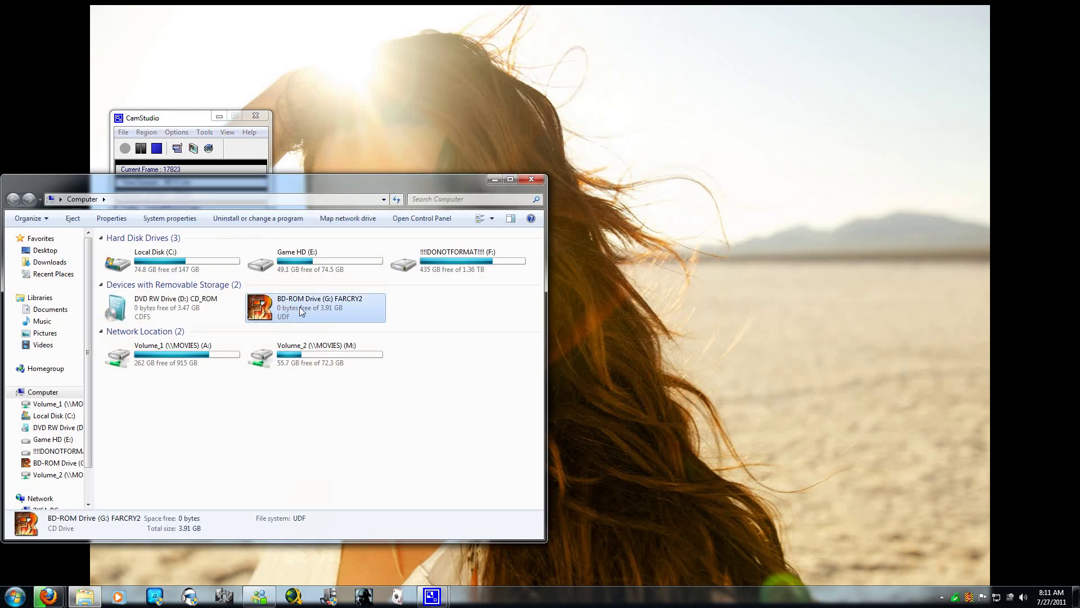
right_click(265, 311)
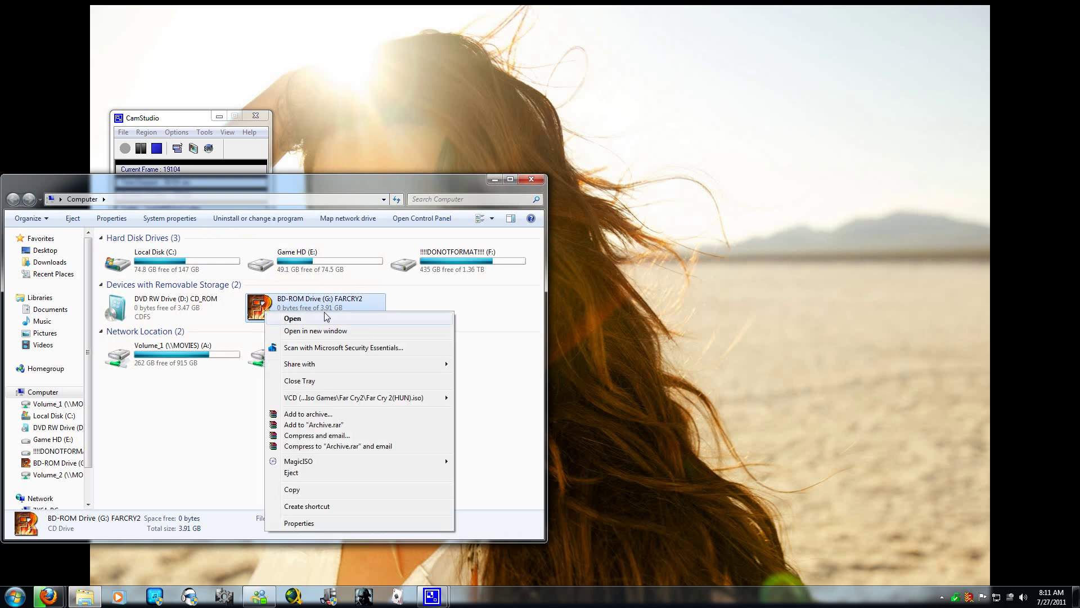
click(474, 310)
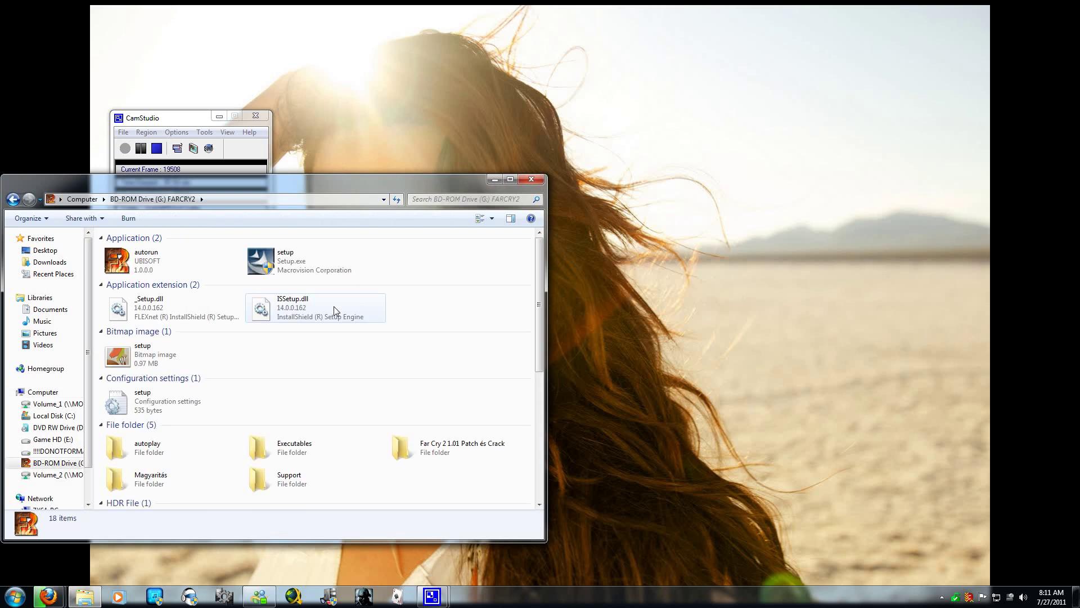
Launch the disc's setup application, cancel it at the language selection and close the disc window.
click(265, 257)
double_click(265, 258)
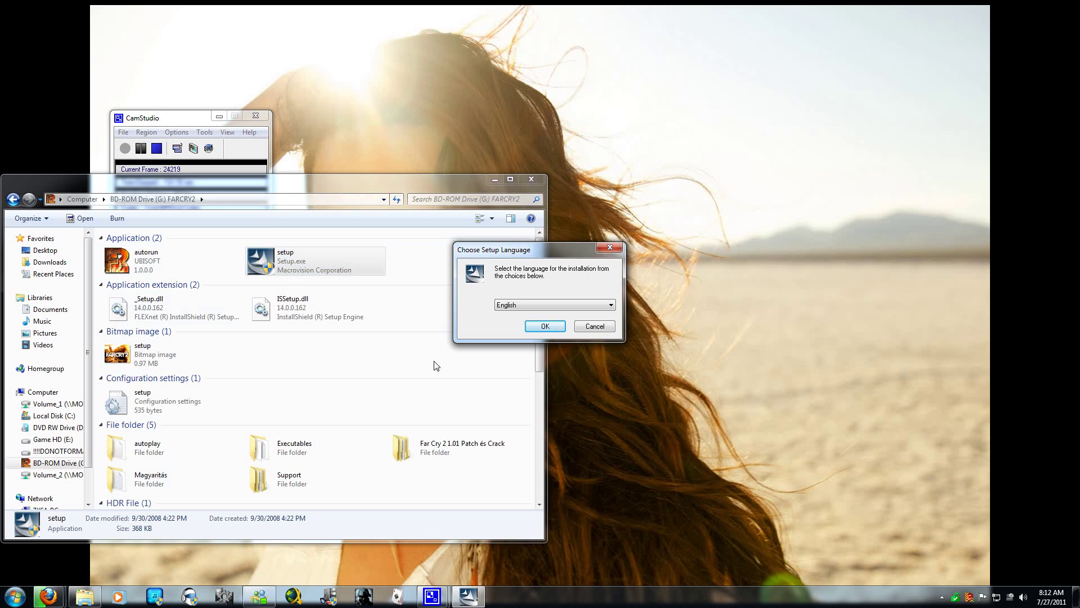
click(587, 328)
click(12, 199)
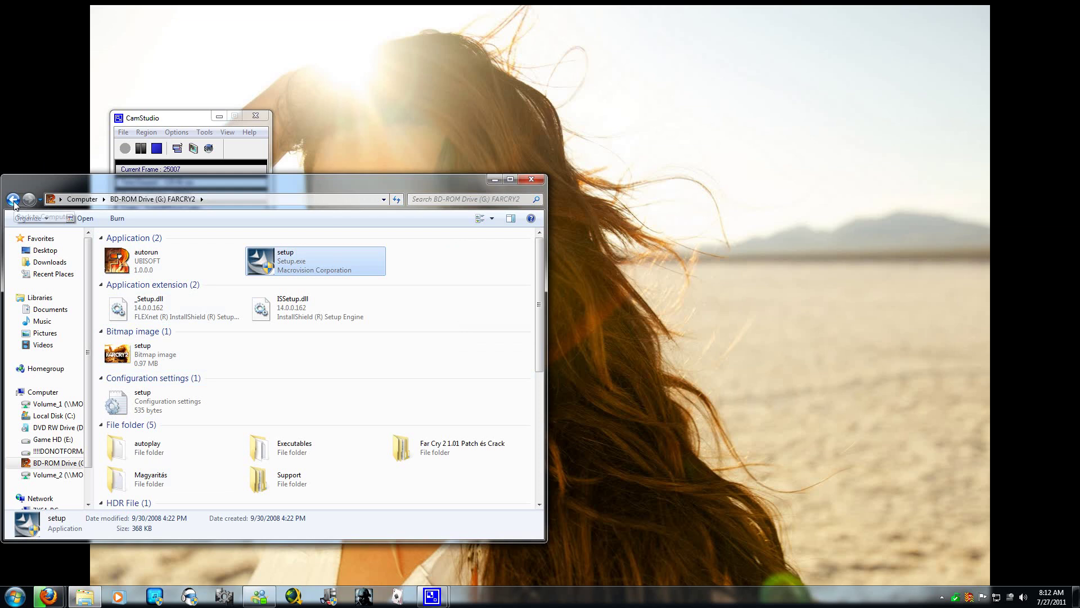
click(531, 180)
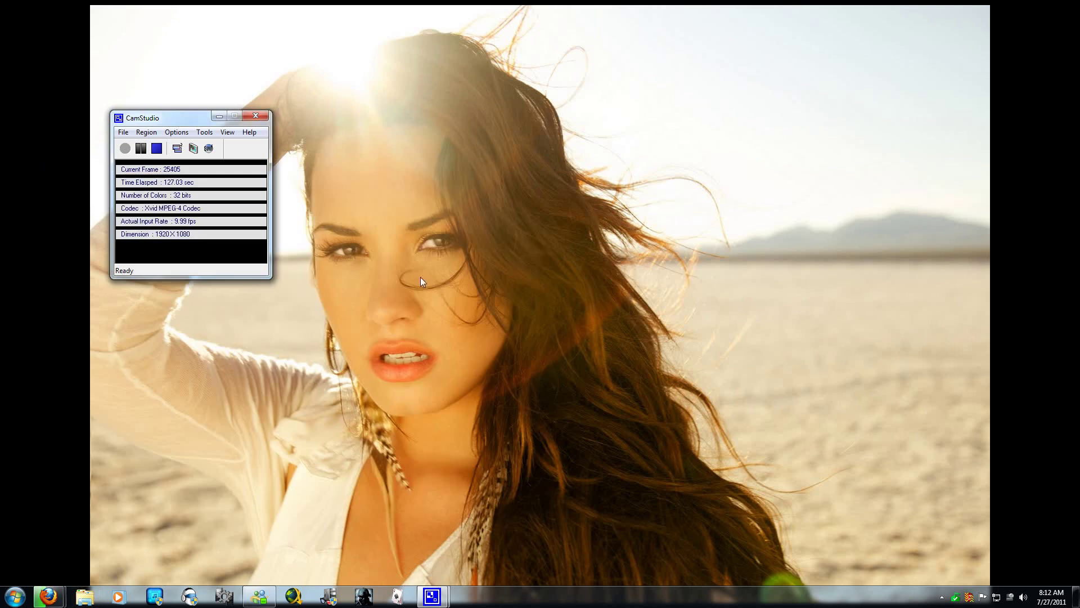
Dismiss the Program Compatibility Assistant dialog about Setup.exe without reinstalling.
click(15, 596)
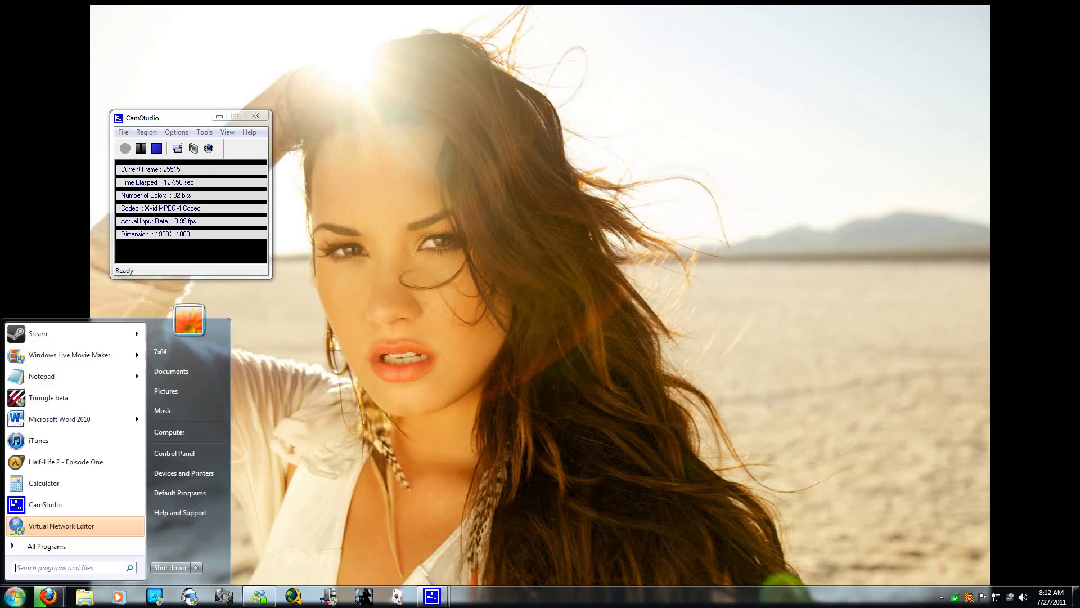
click(45, 548)
scroll(71, 506, down, 6)
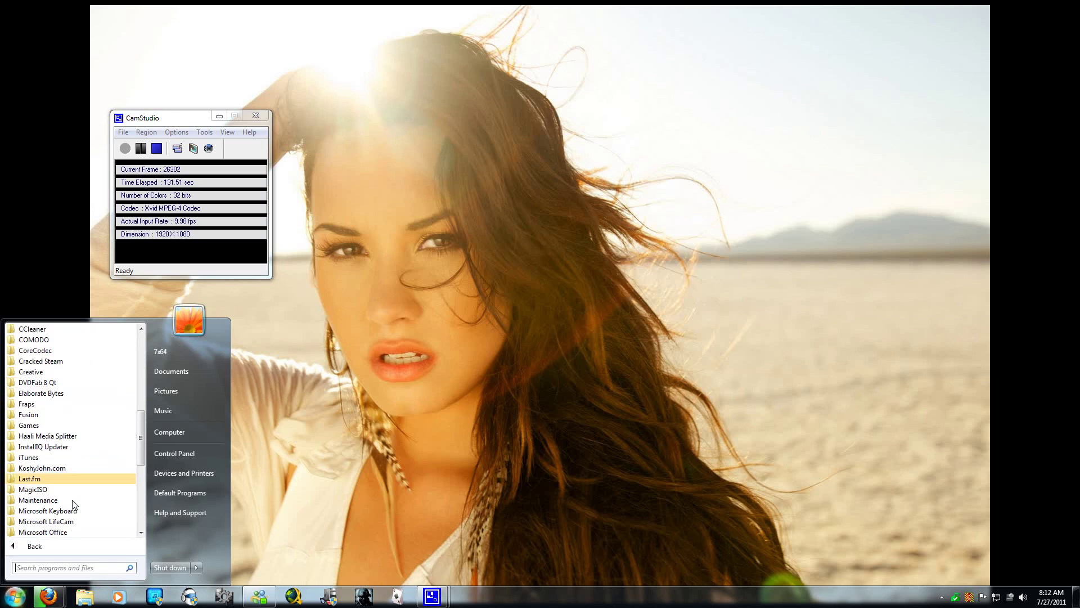
scroll(72, 499, down, 6)
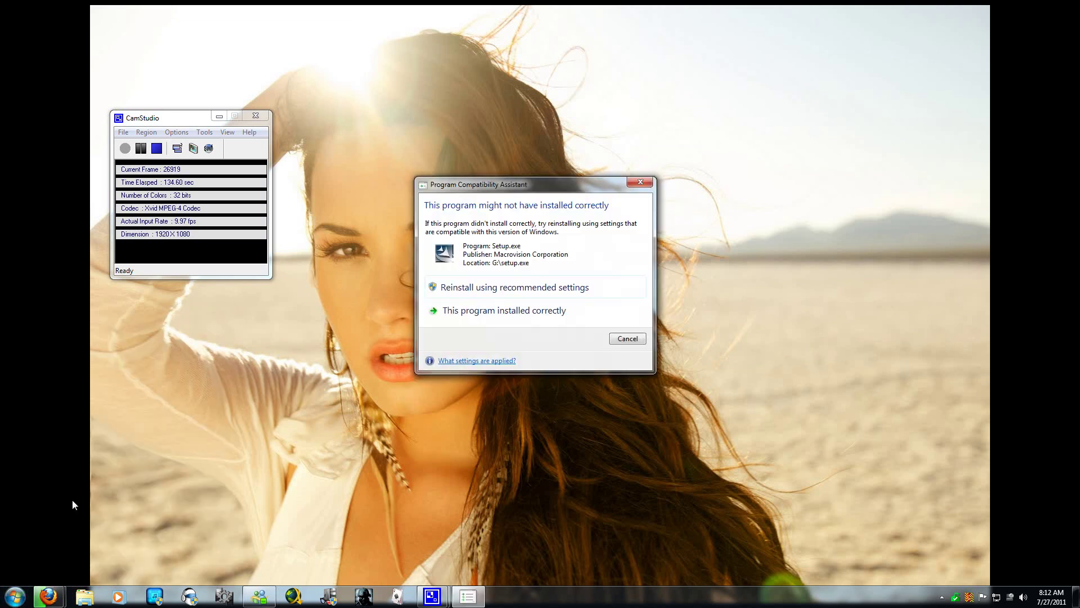
click(640, 338)
Start Virtual CloneDrive from the Elaborate Bytes program folder and allow VCDPrefs.exe in both COMODO Defense+ alerts.
click(15, 596)
click(34, 547)
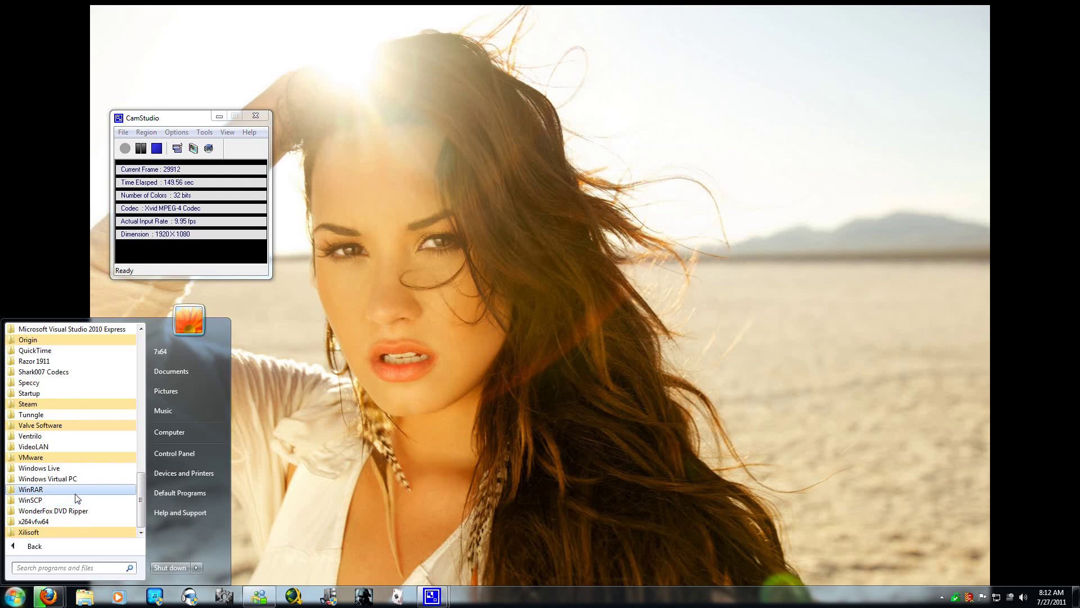
scroll(77, 498, up, 1)
scroll(77, 497, up, 3)
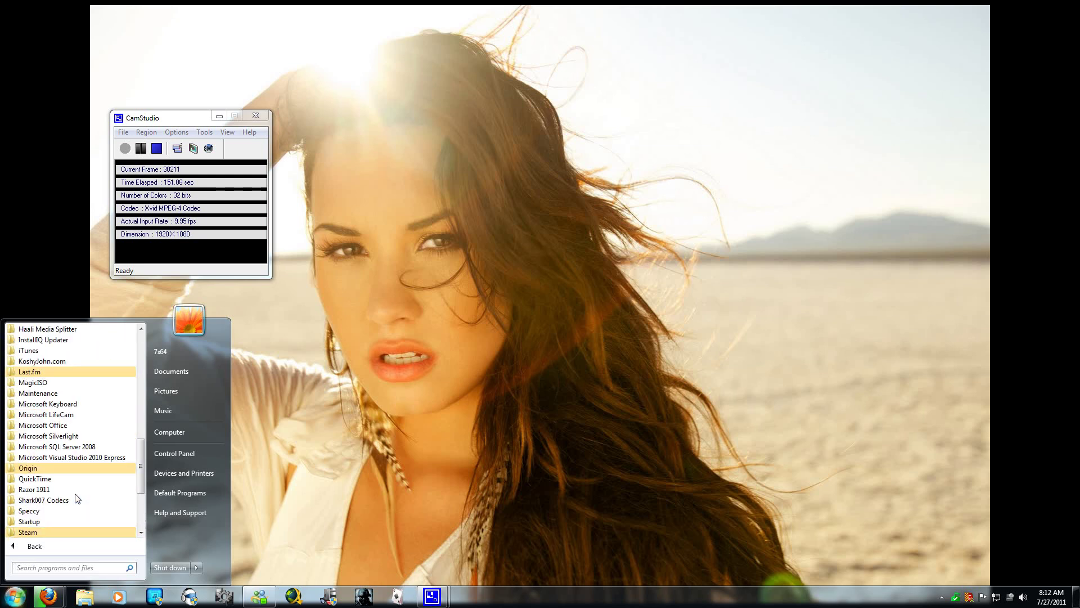
scroll(77, 497, down, 4)
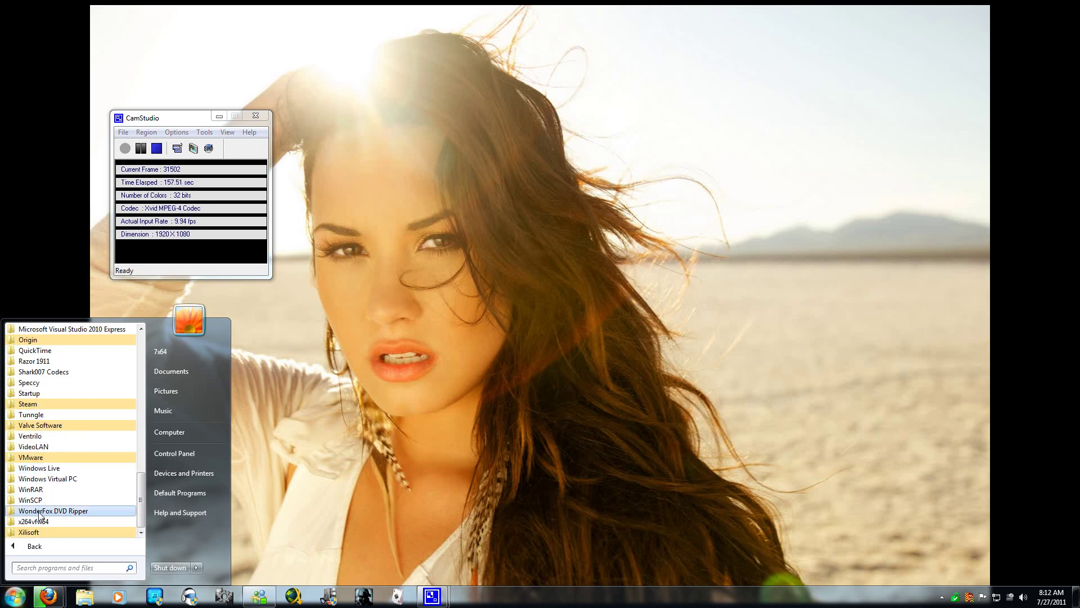
scroll(40, 516, up, 1)
scroll(40, 516, up, 2)
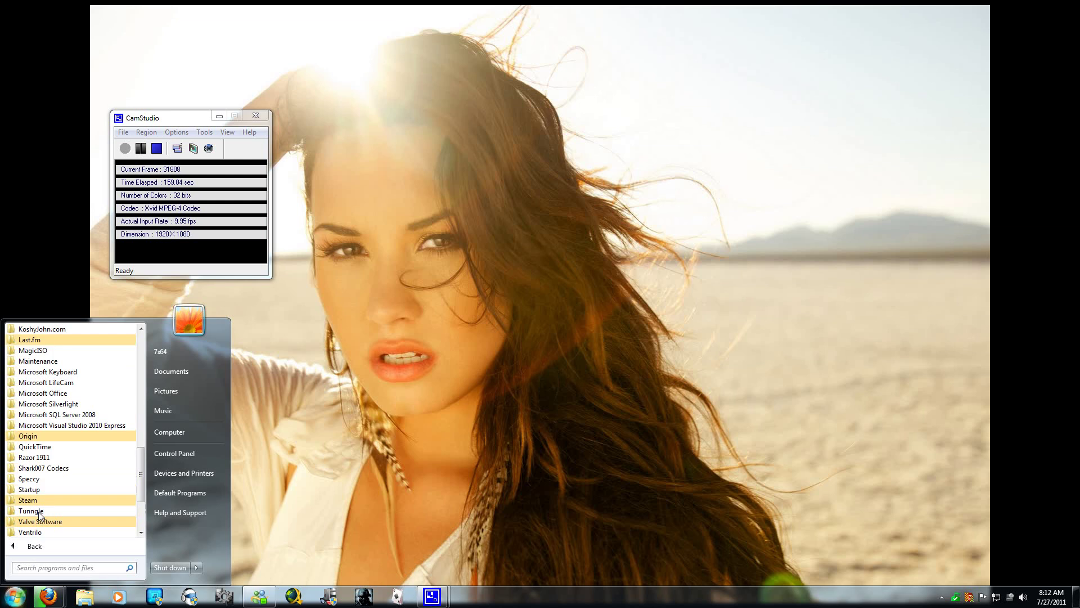
scroll(40, 516, up, 3)
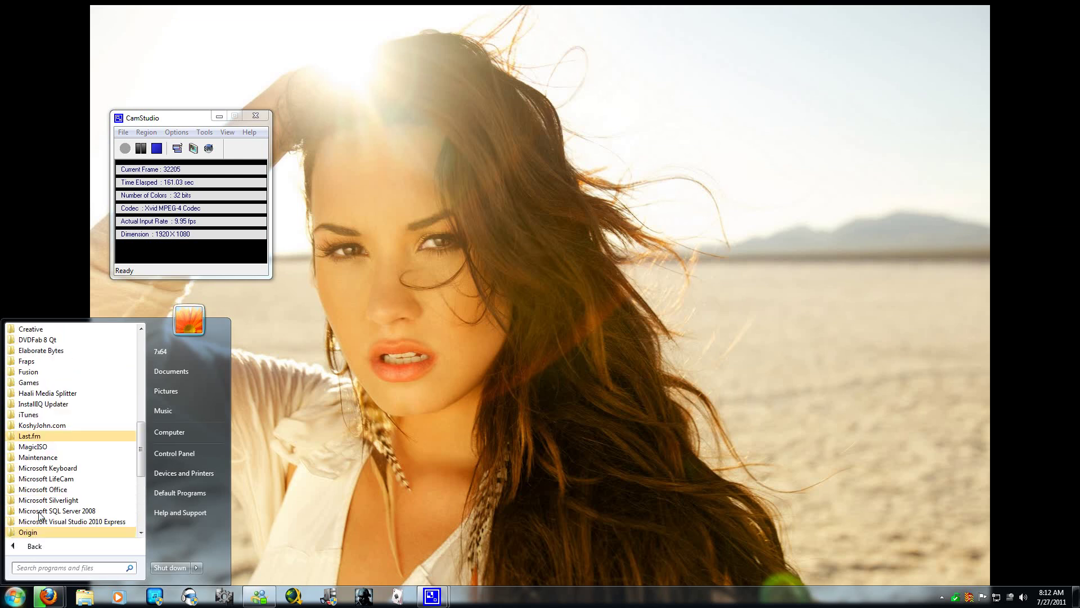
scroll(40, 516, up, 4)
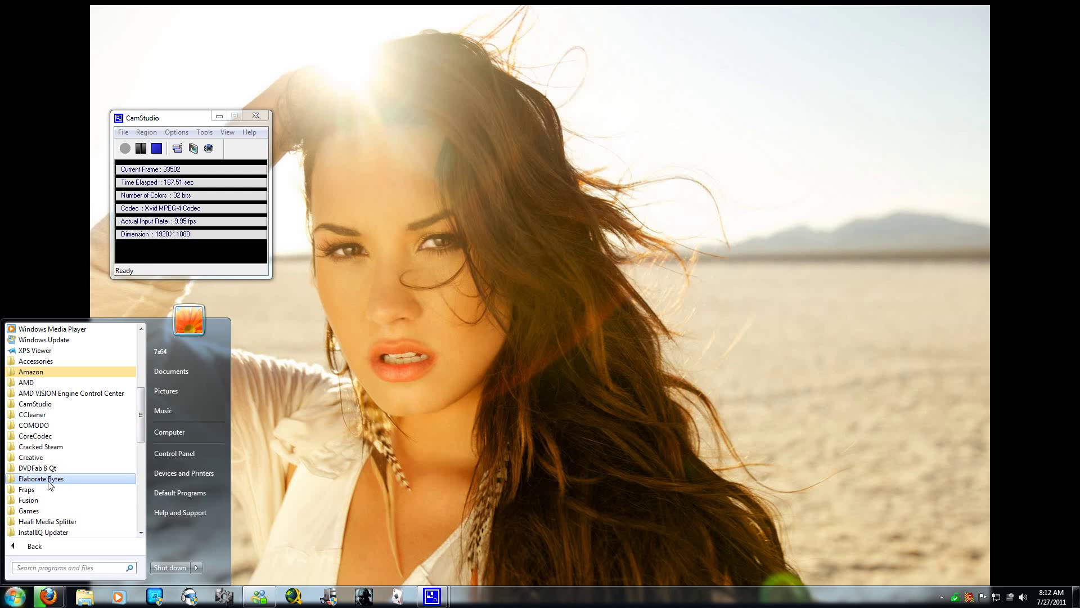
click(49, 482)
scroll(104, 433, down, 1)
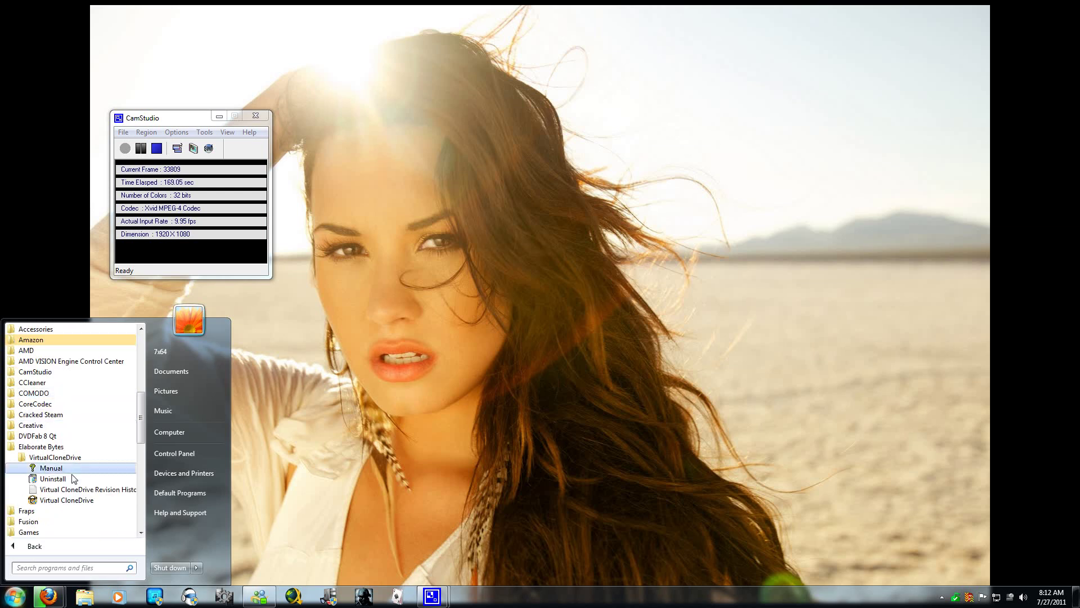
click(52, 500)
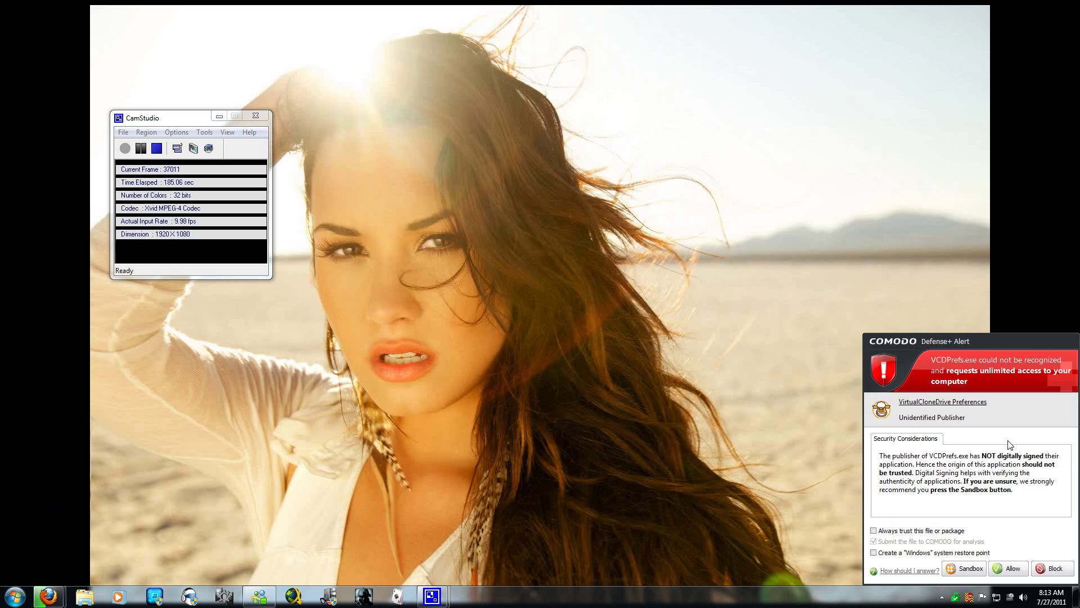
click(1011, 569)
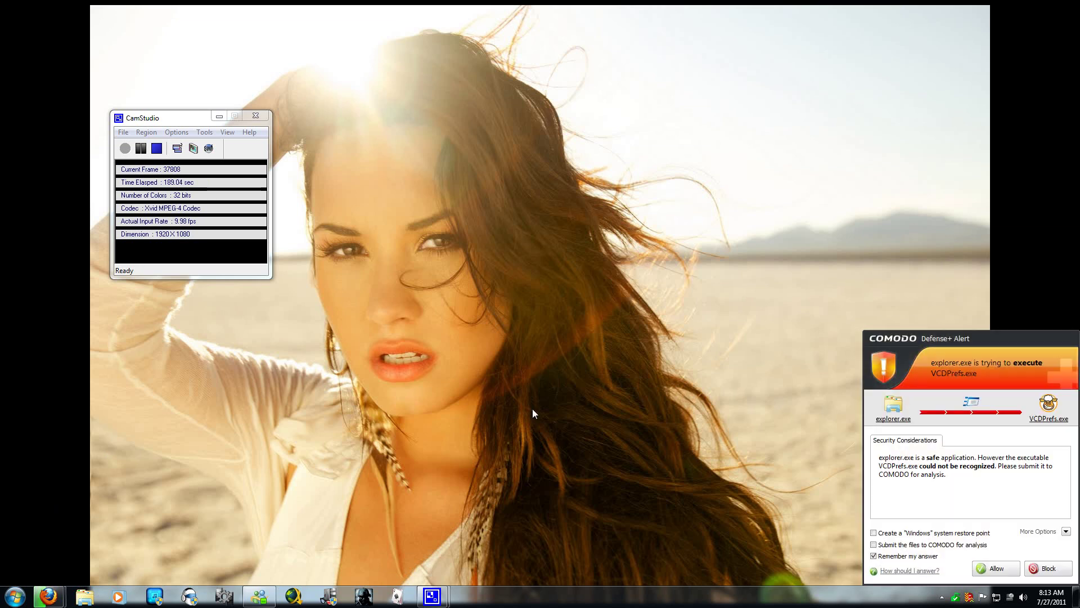
click(994, 568)
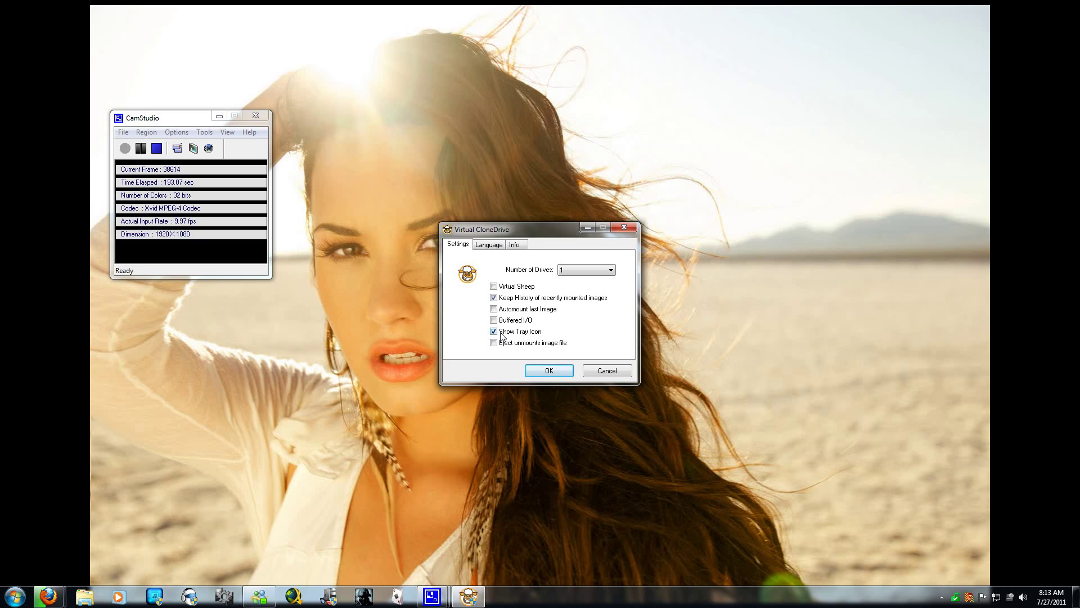
Enable Virtual Sheep in the Virtual CloneDrive preferences and accept them after reviewing the drive count, language and version information.
click(569, 275)
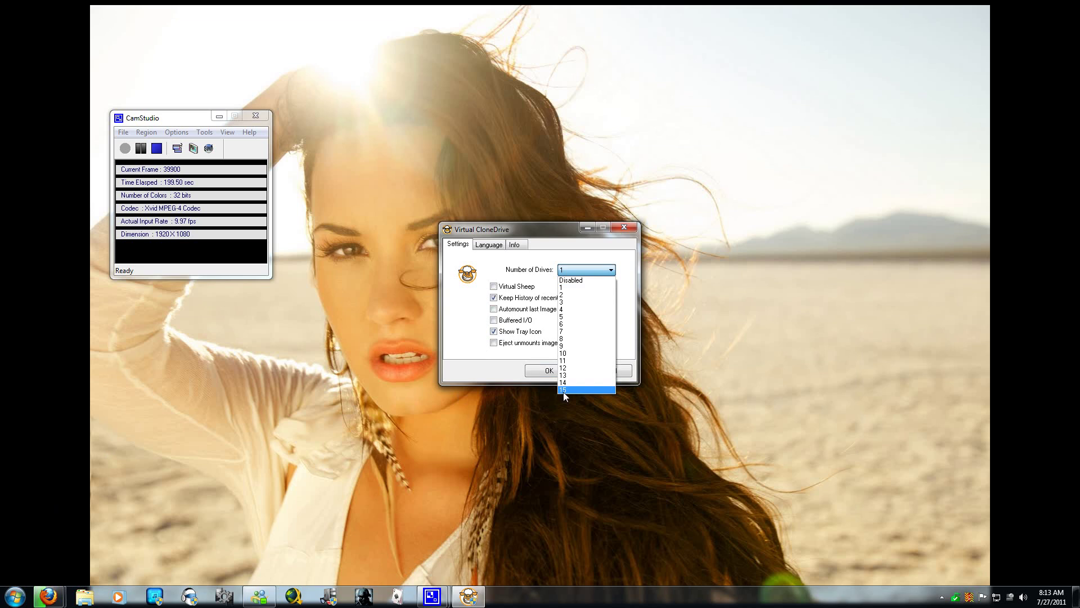
click(502, 376)
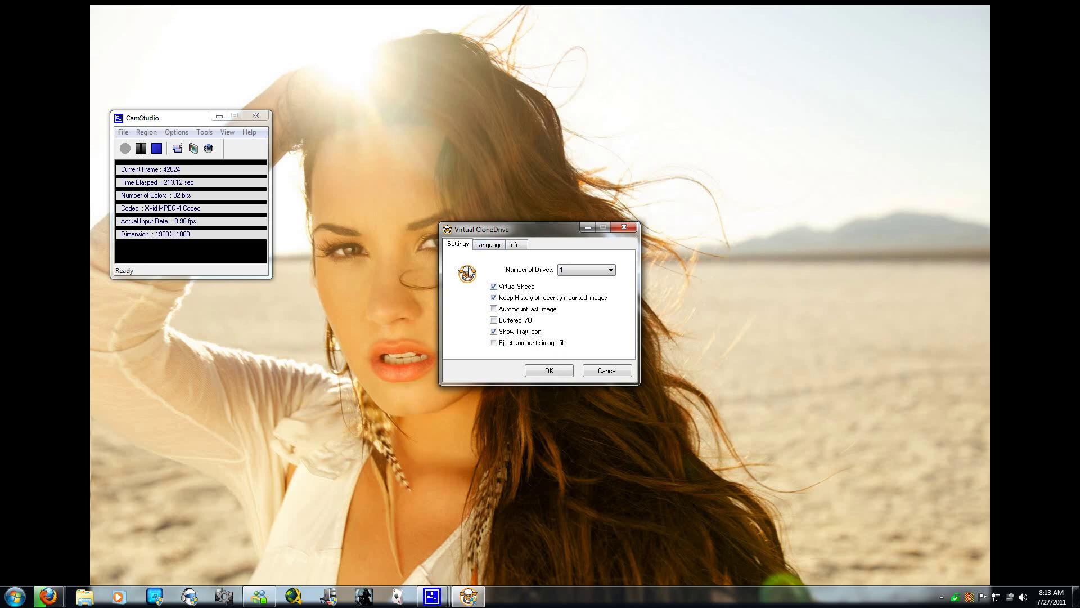
click(488, 246)
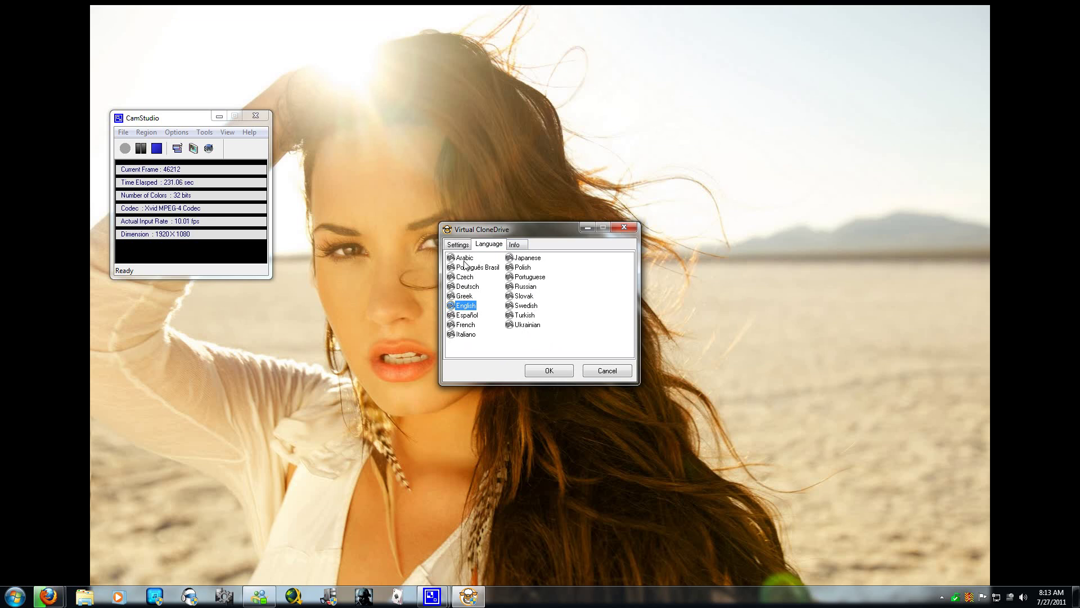
click(513, 247)
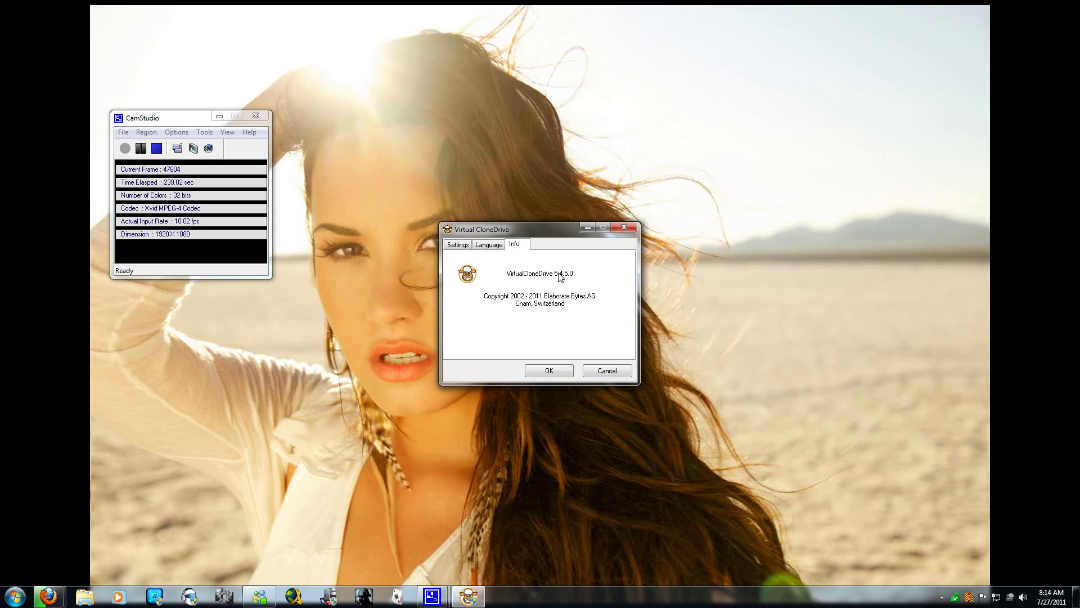
click(464, 243)
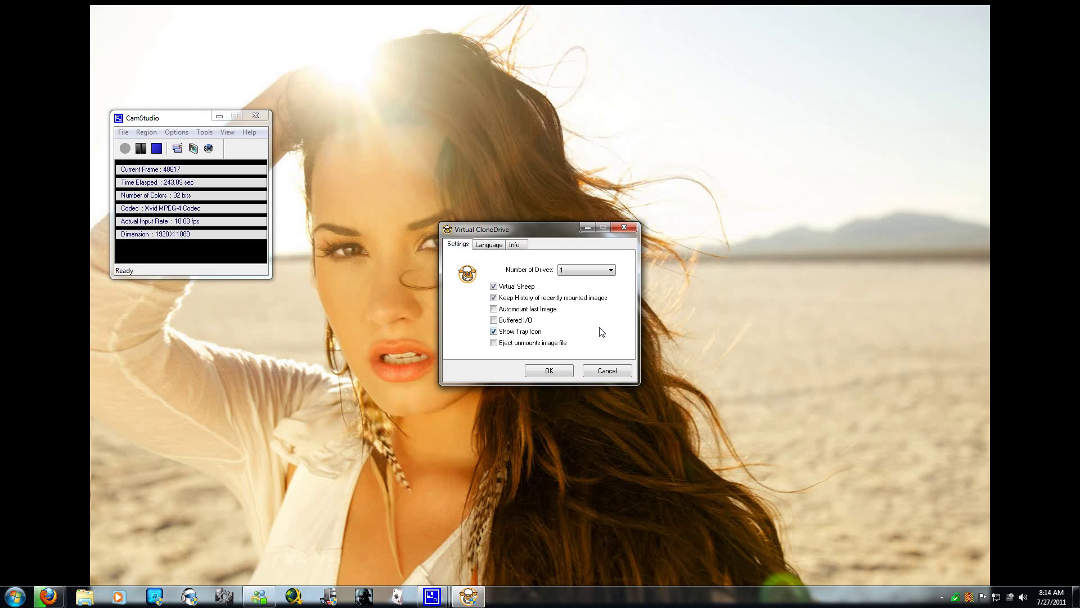
click(566, 375)
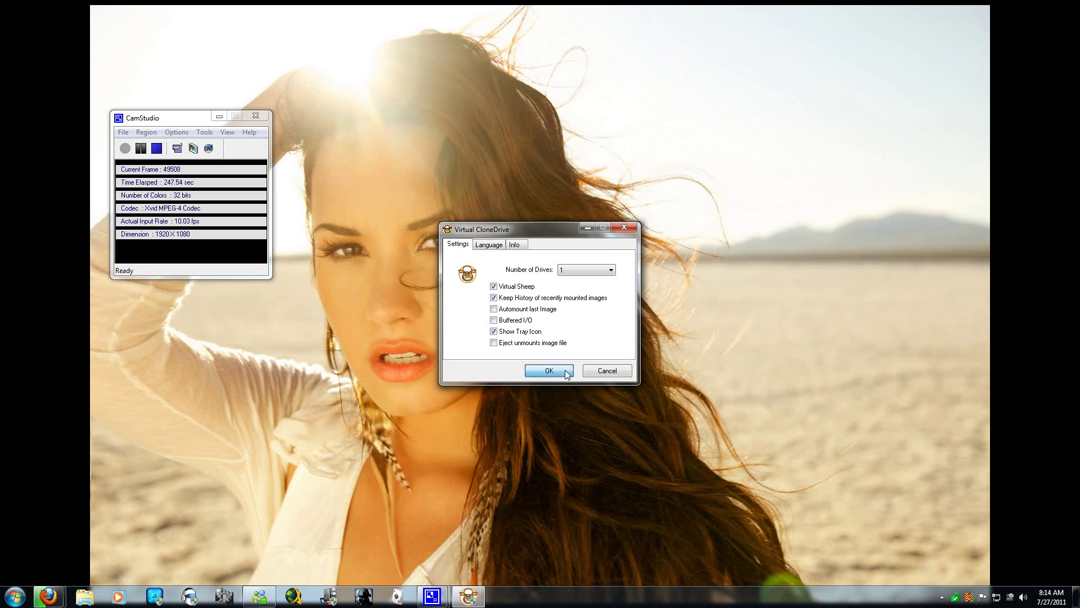